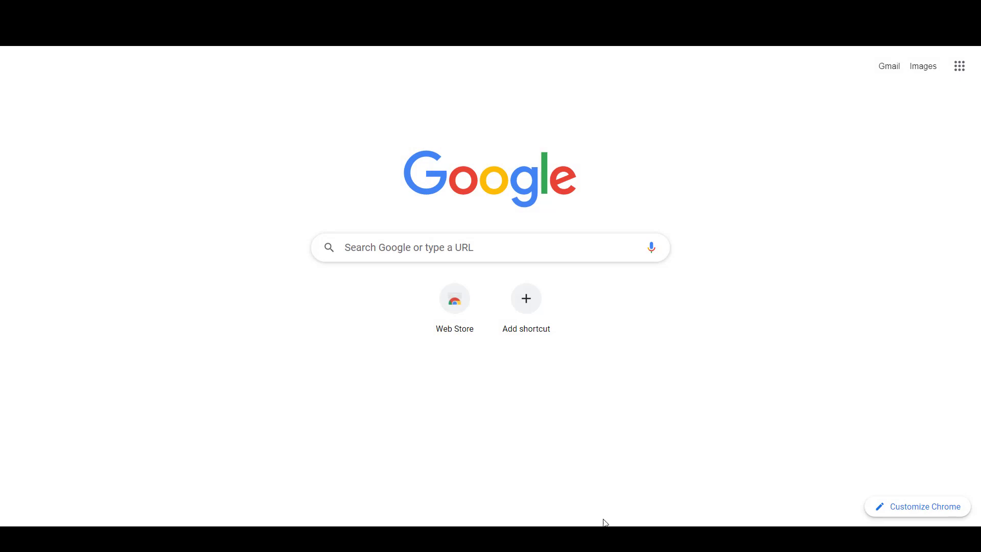
# - Search Google for 'Google Workspace', open the official site and scroll to the plan pricing cards
pyautogui.click(482, 252)
pyautogui.write('Google Wo')
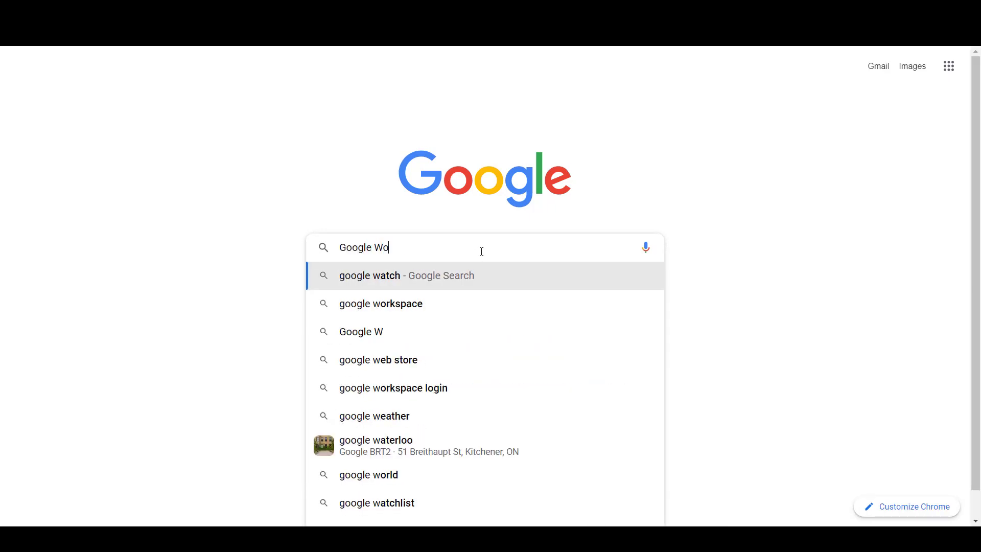
pyautogui.write('rkspace')
pyautogui.press('Return')
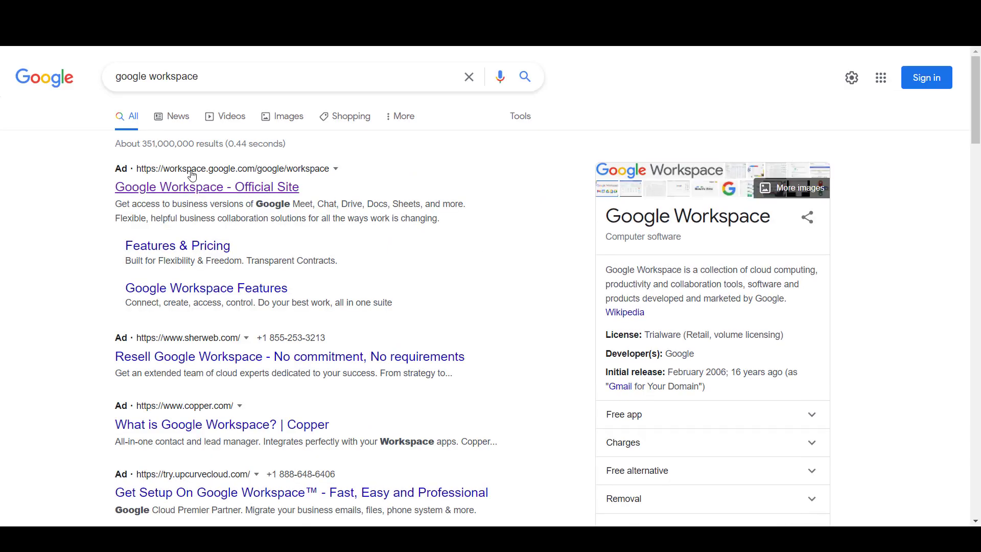
pyautogui.click(211, 187)
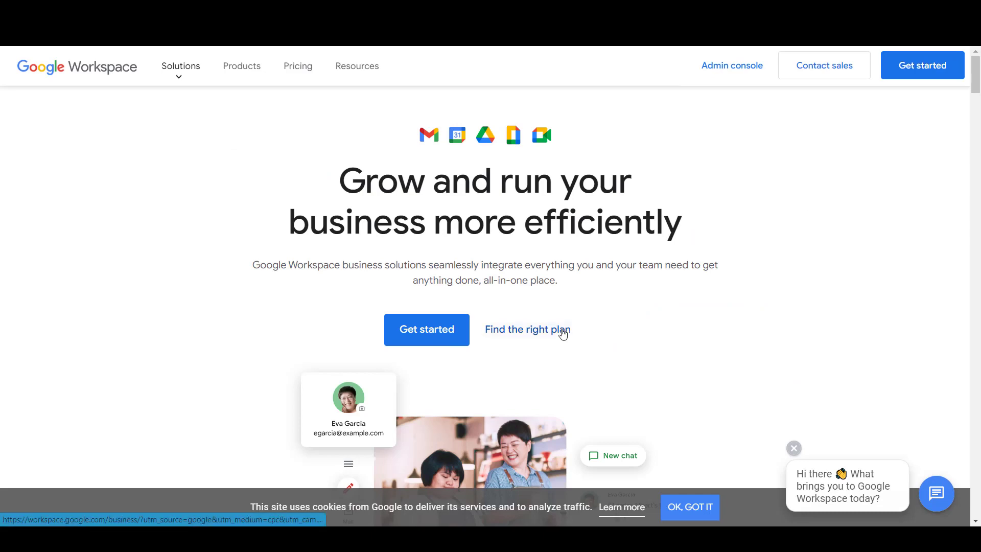
pyautogui.scroll(-10, 565, 332)
pyautogui.scroll(-10, 485, 306)
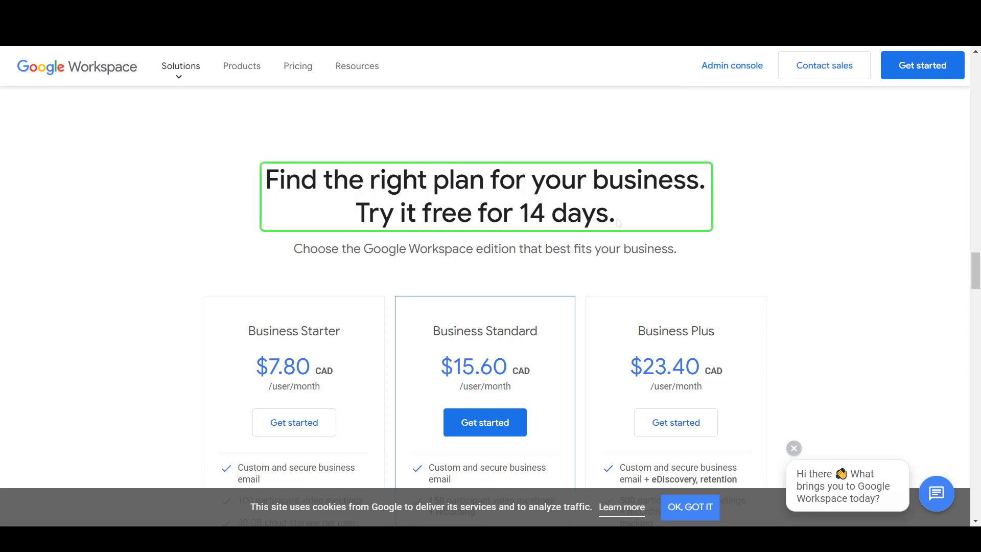
# - Start the Workspace sign-up with business name 'Sample Company' and 2-9 employees
pyautogui.click(910, 75)
pyautogui.click(415, 187)
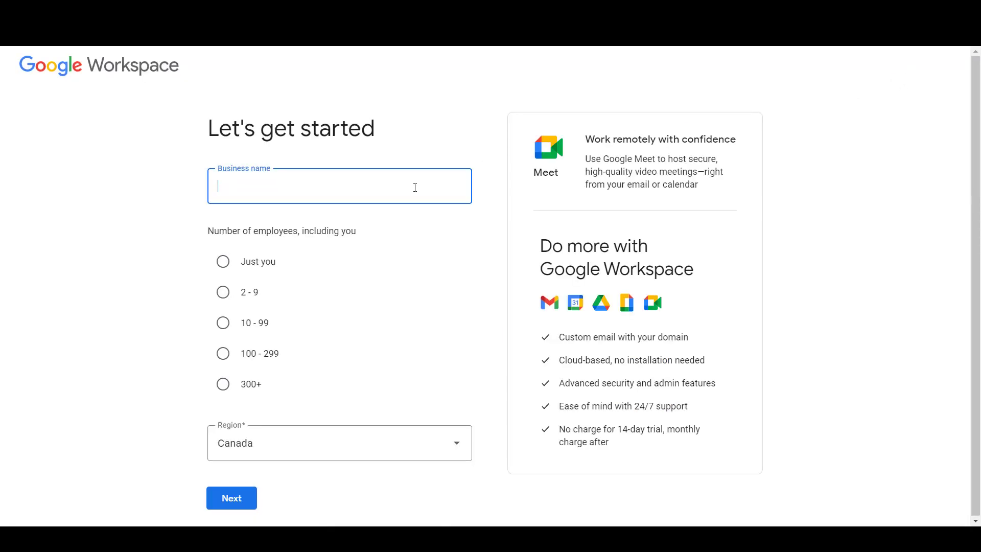
pyautogui.write('Sample Company')
pyautogui.click(224, 292)
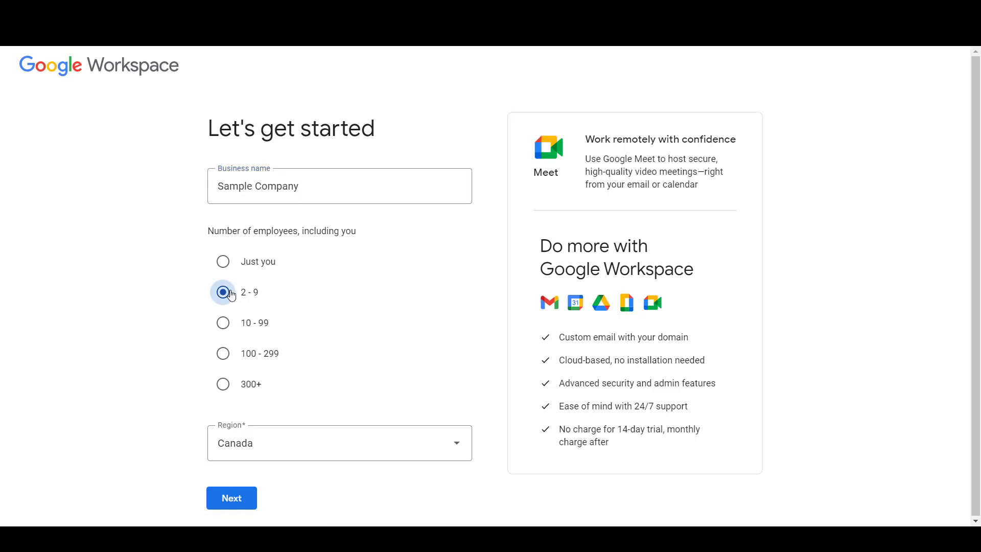
pyautogui.click(229, 497)
# - Fill in the admin contact's first name, last name and e-mail address
pyautogui.click(366, 231)
pyautogui.write('Sample')
pyautogui.press('Tab')
pyautogui.write('Company')
pyautogui.press('Tab')
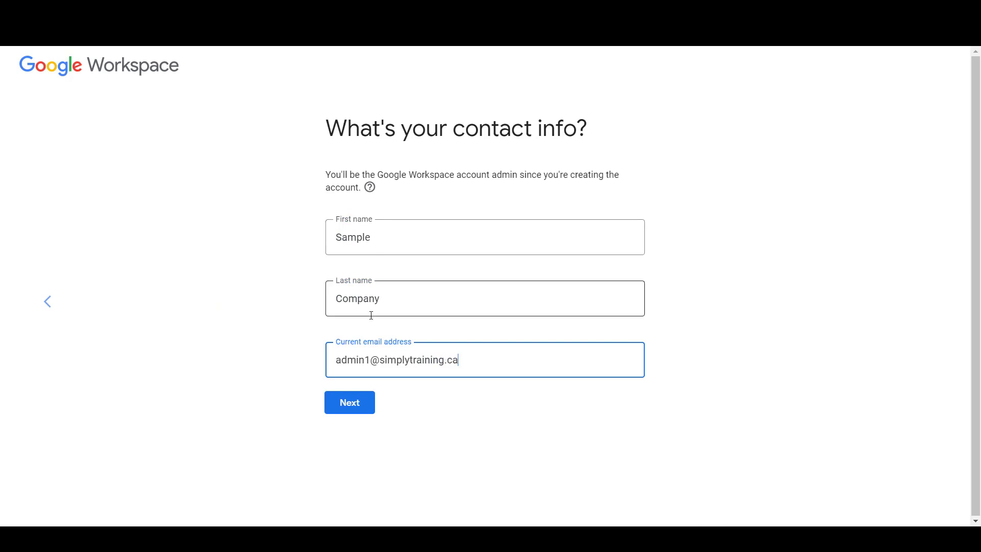
pyautogui.click(353, 412)
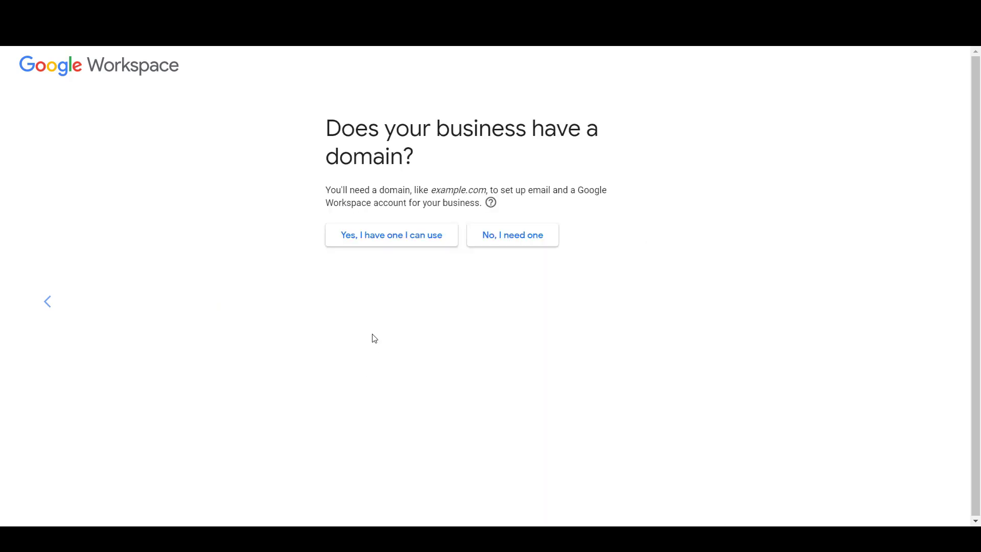
# - Declare the existing domain simplytraining.ca and create the account
pyautogui.click(387, 249)
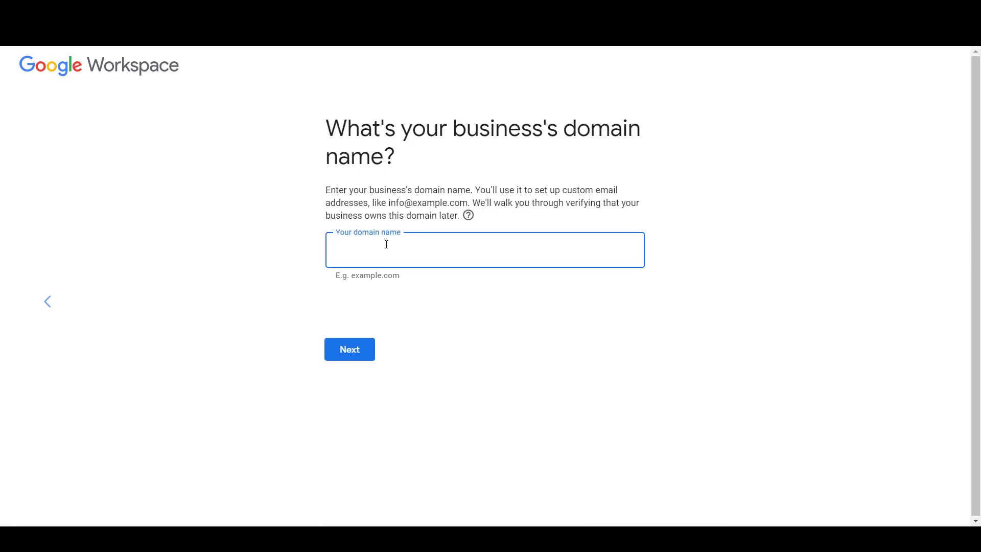
pyautogui.write('simplytraining.ca')
pyautogui.click(367, 347)
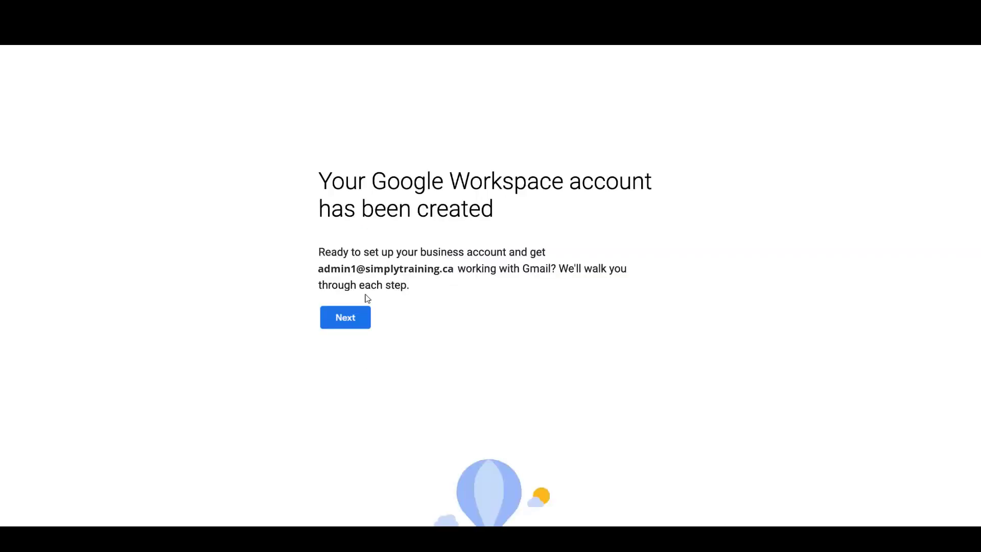
# - Finish the Workspace setup steps and open the Google apps list
pyautogui.click(363, 317)
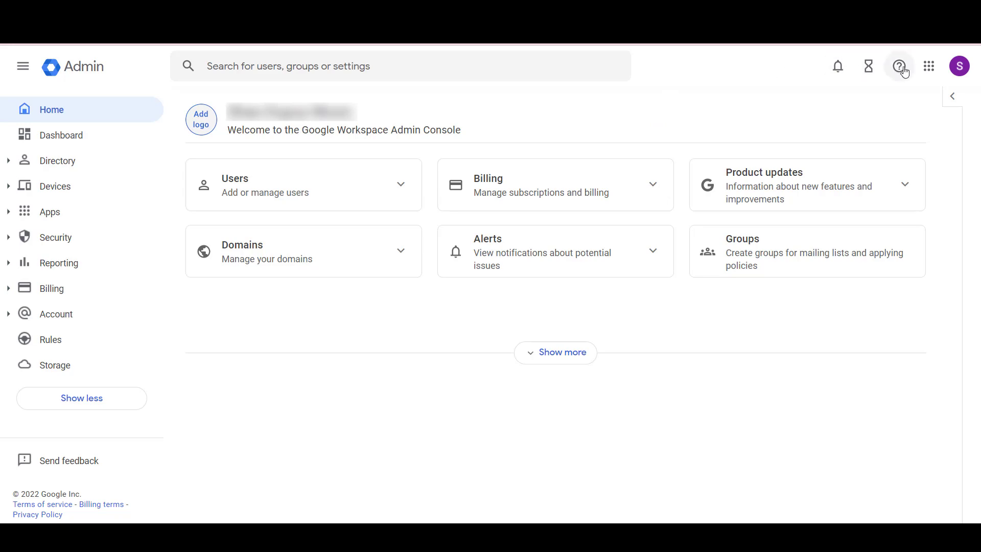
pyautogui.click(929, 68)
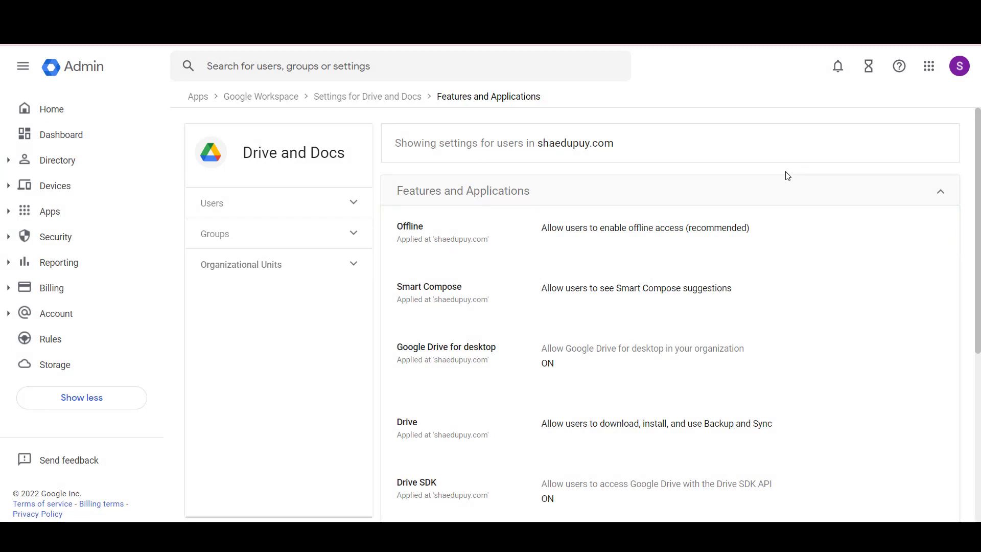
# - Open the Offline setting under Drive and Docs Features and Applications
pyautogui.click(753, 241)
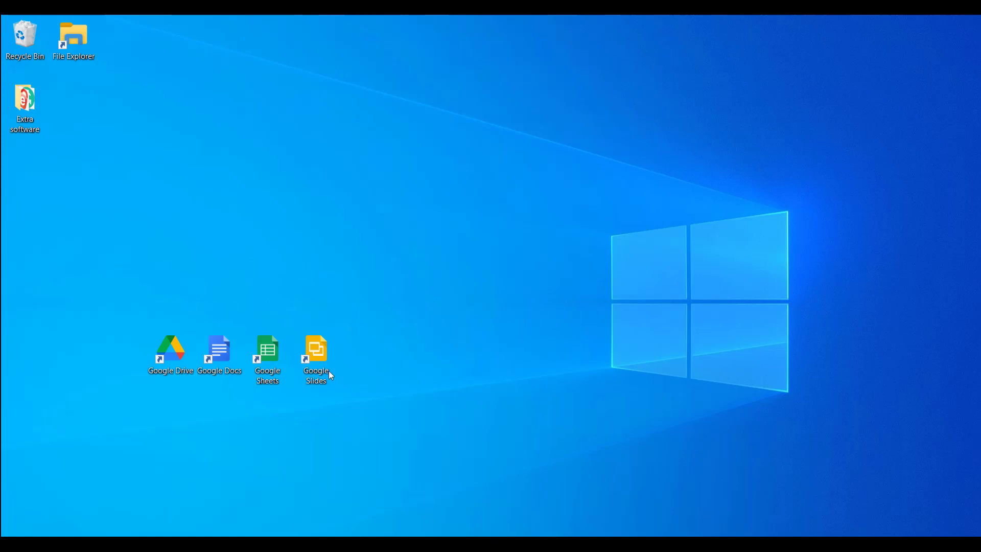
# - Launch and close Google Docs, then open the Google Drive (G:) folder from the desktop
pyautogui.doubleClick(225, 360)
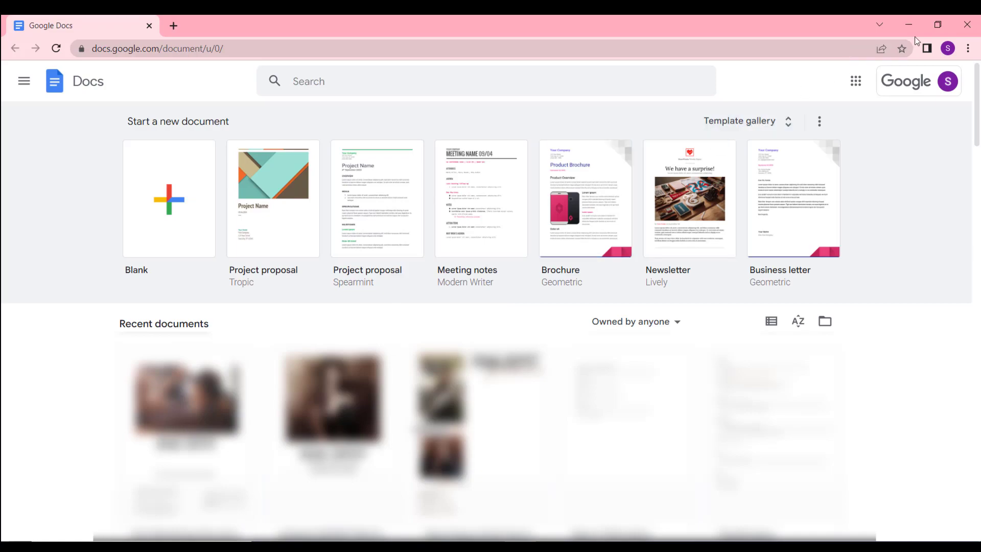
pyautogui.click(970, 26)
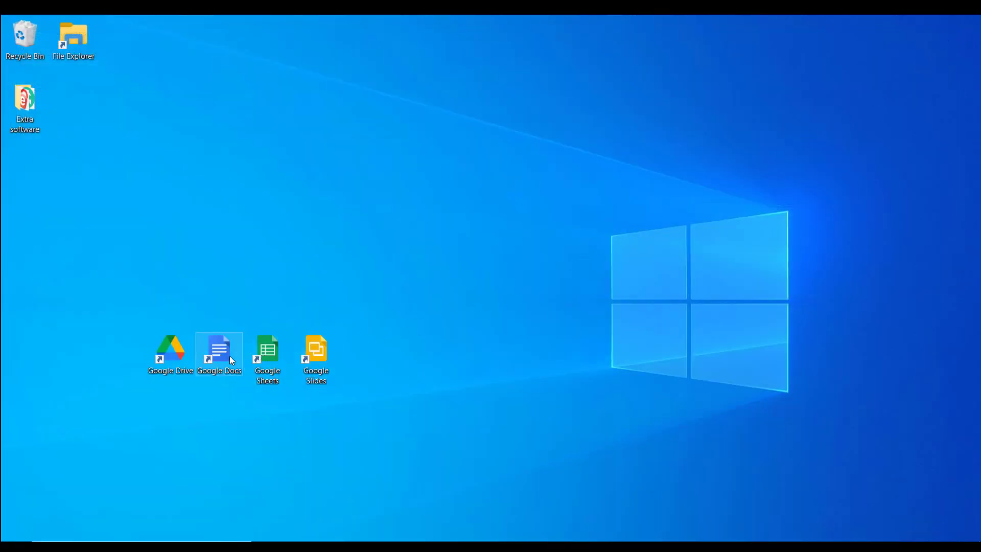
pyautogui.doubleClick(177, 358)
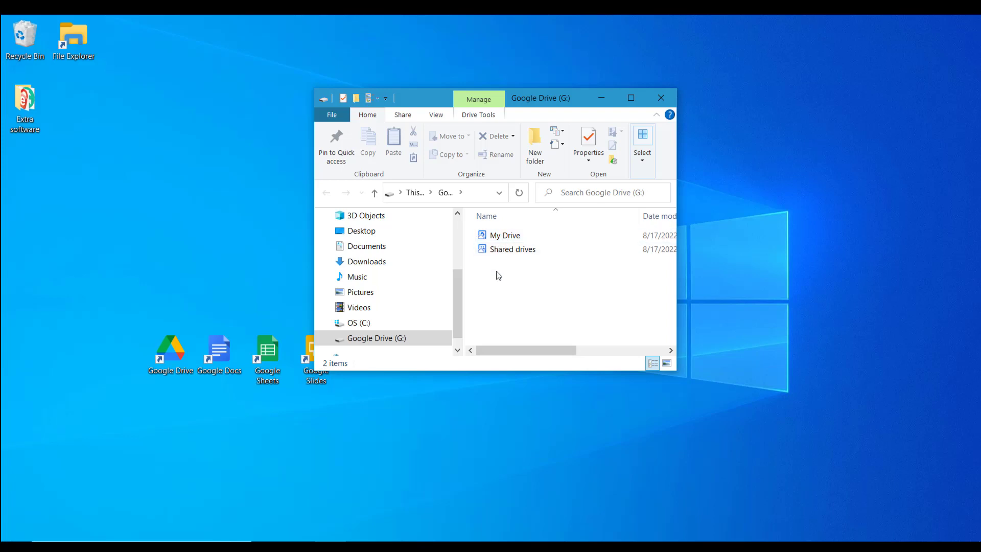
# - Launch Chrome under the work profile and open Google Drive from the apps grid
pyautogui.click(413, 546)
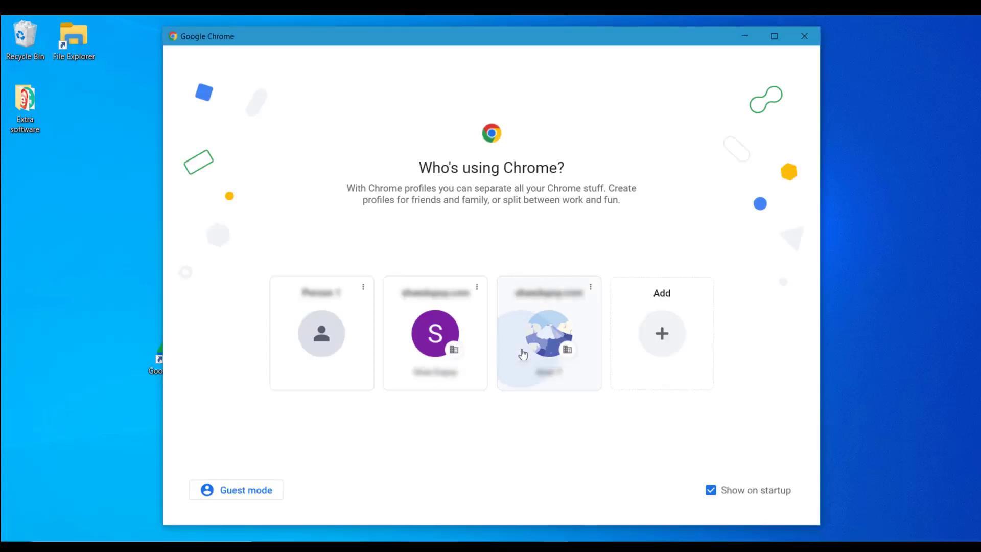
pyautogui.click(521, 375)
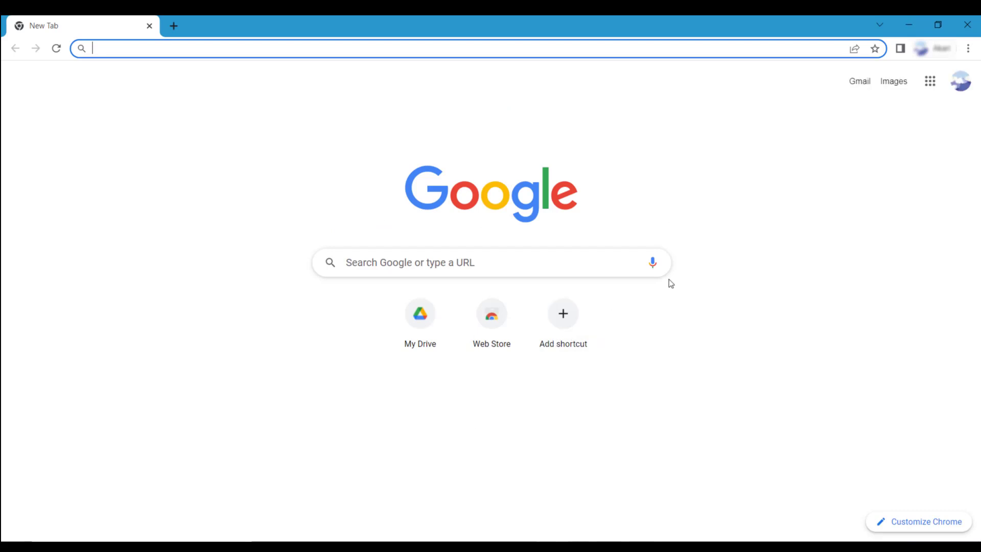
pyautogui.click(930, 85)
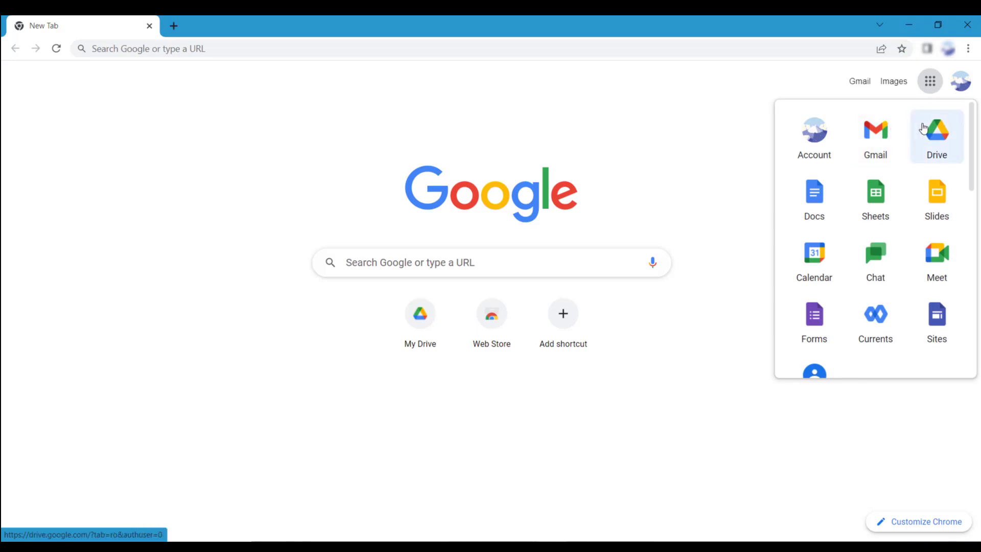
pyautogui.click(923, 129)
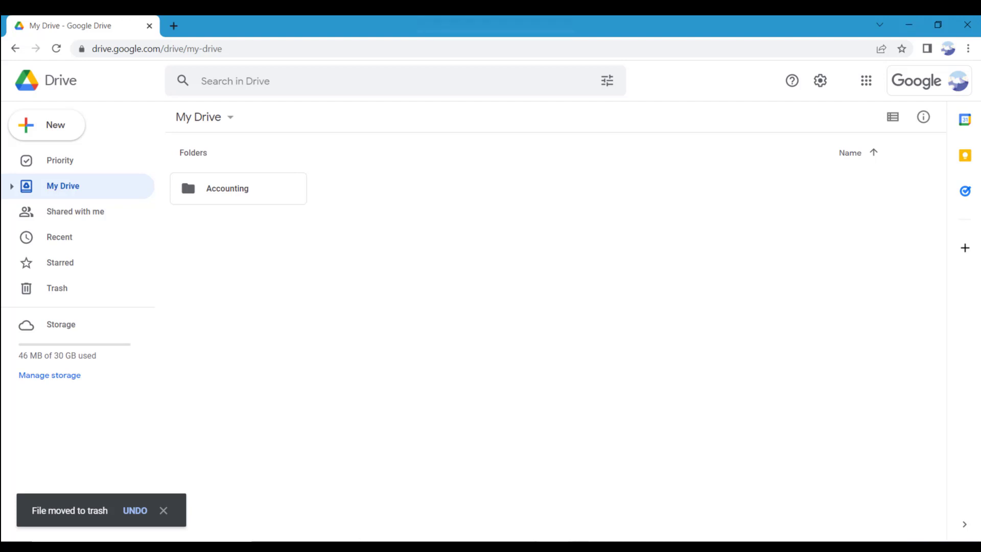
# - Switch from the Drive browser window over to Outlook
pyautogui.hotkey('alt', 'Tab')
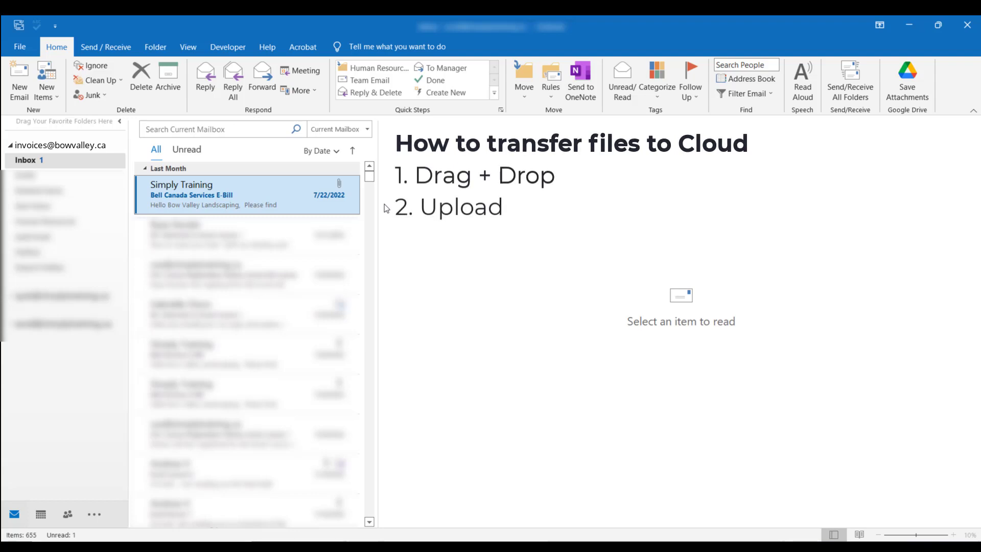
# - Save the Bell Canada e-bill PDF attachment to Downloads and show Downloads in File Explorer
pyautogui.click(288, 204)
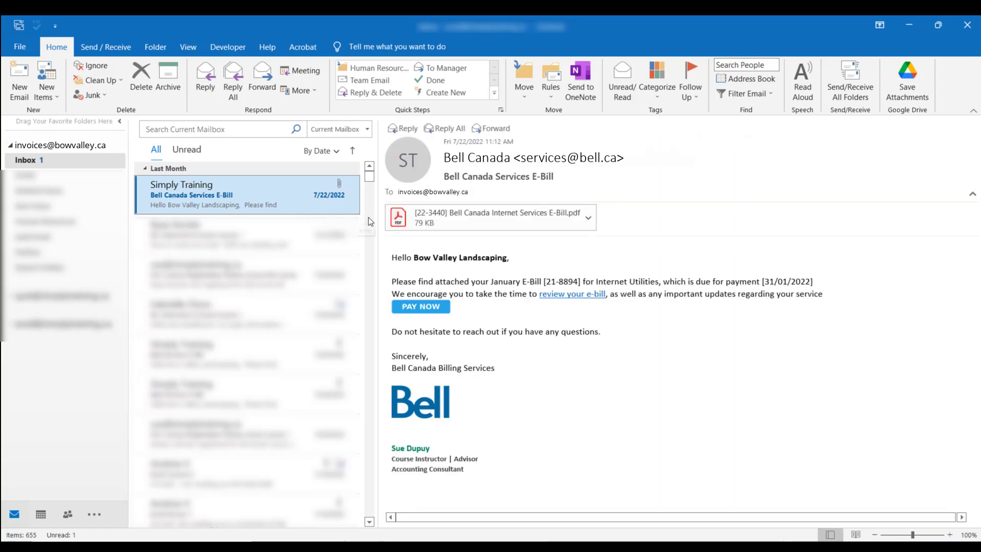
pyautogui.click(589, 221)
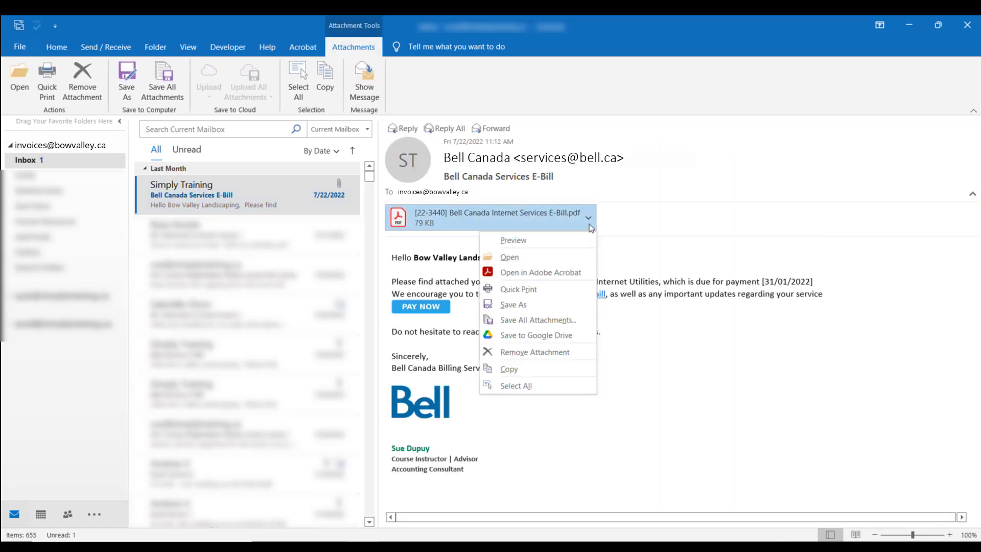
pyautogui.click(583, 305)
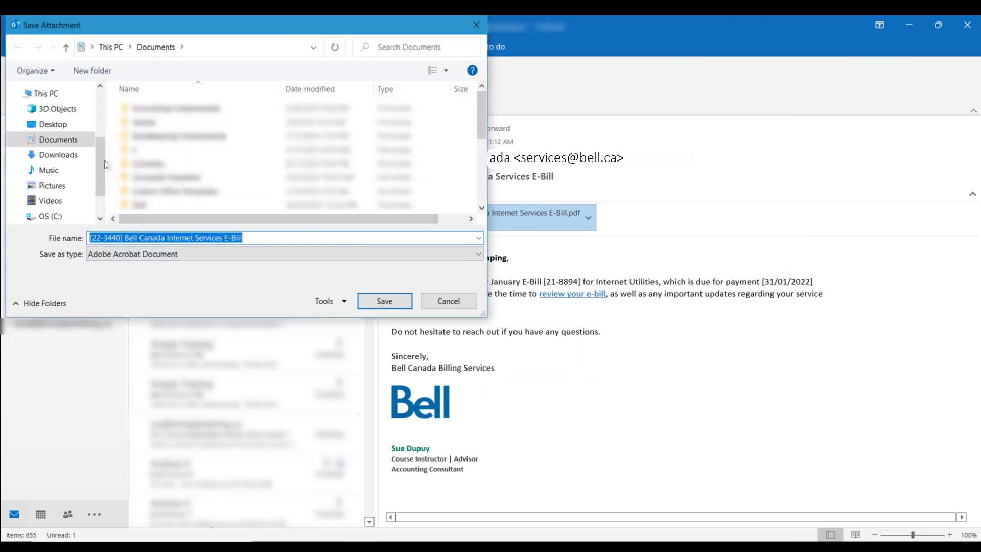
pyautogui.click(81, 156)
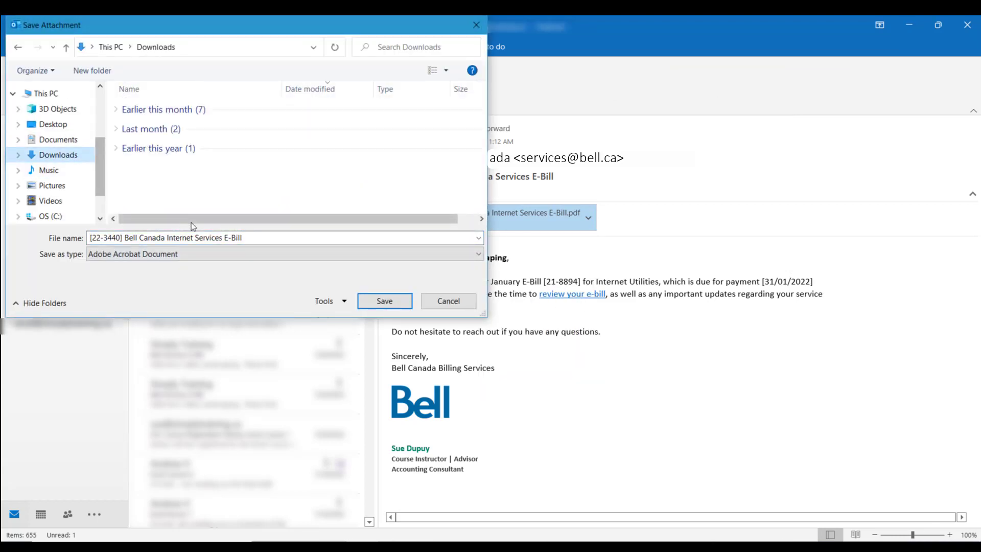
pyautogui.click(382, 300)
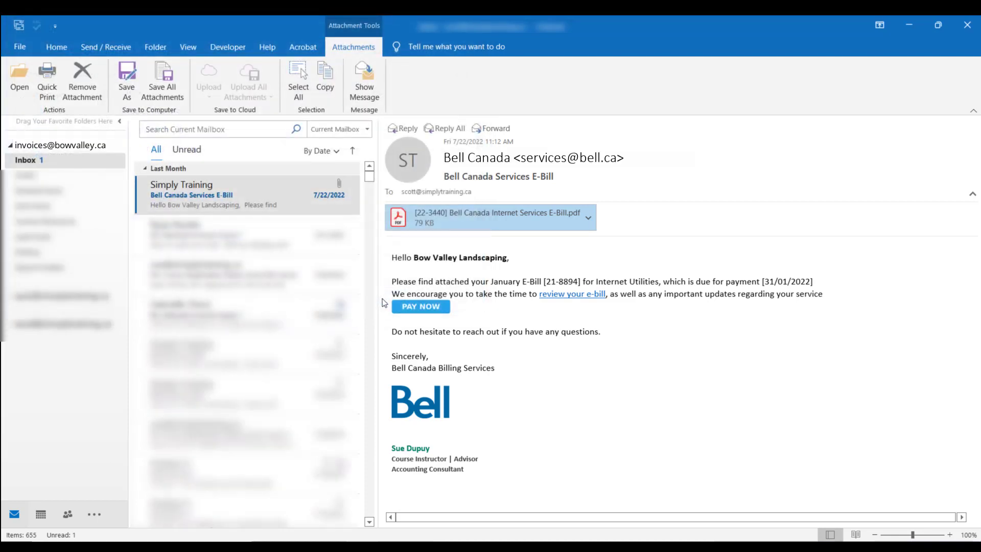
pyautogui.click(338, 529)
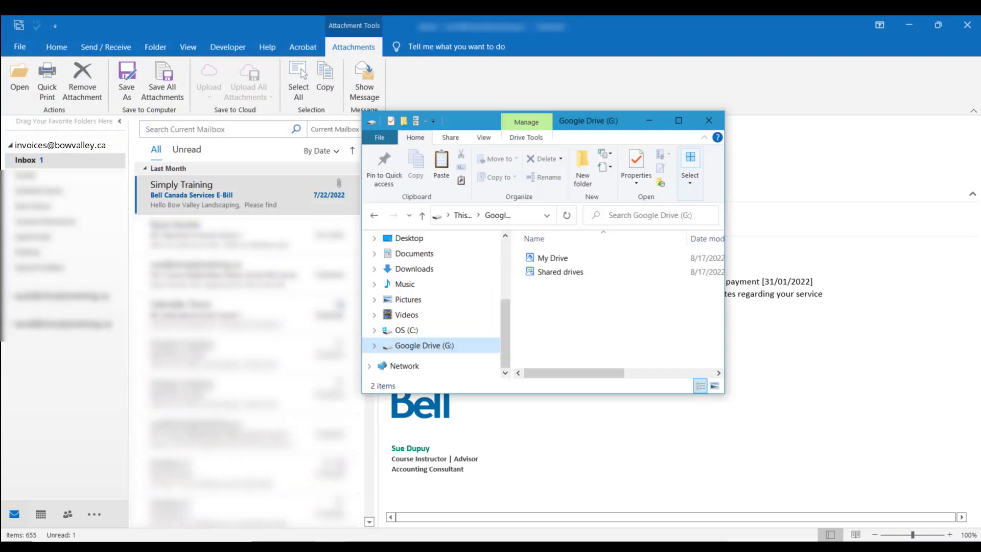
pyautogui.click(443, 270)
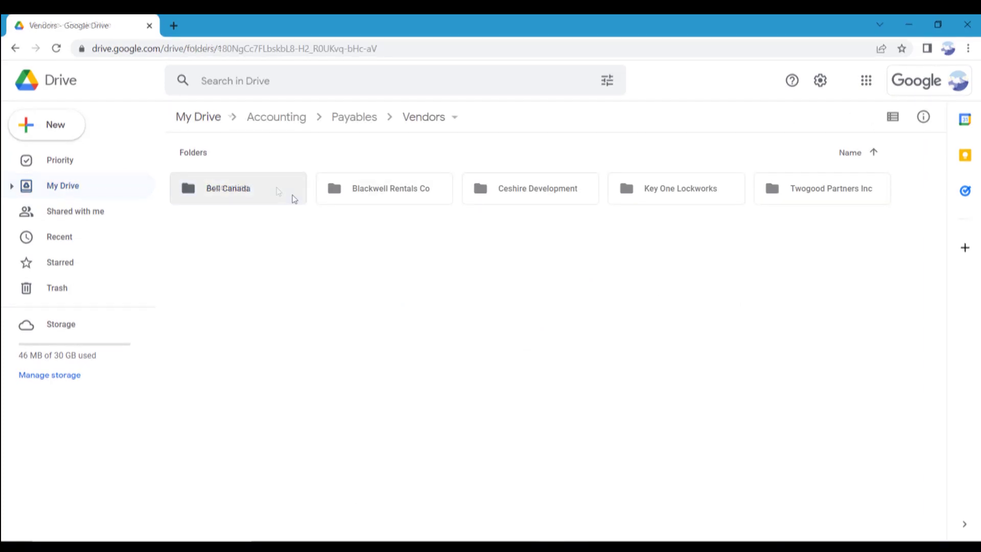
# - Open the Bell Canada vendor folder and drag the e-bill PDF from Downloads into it
pyautogui.doubleClick(292, 196)
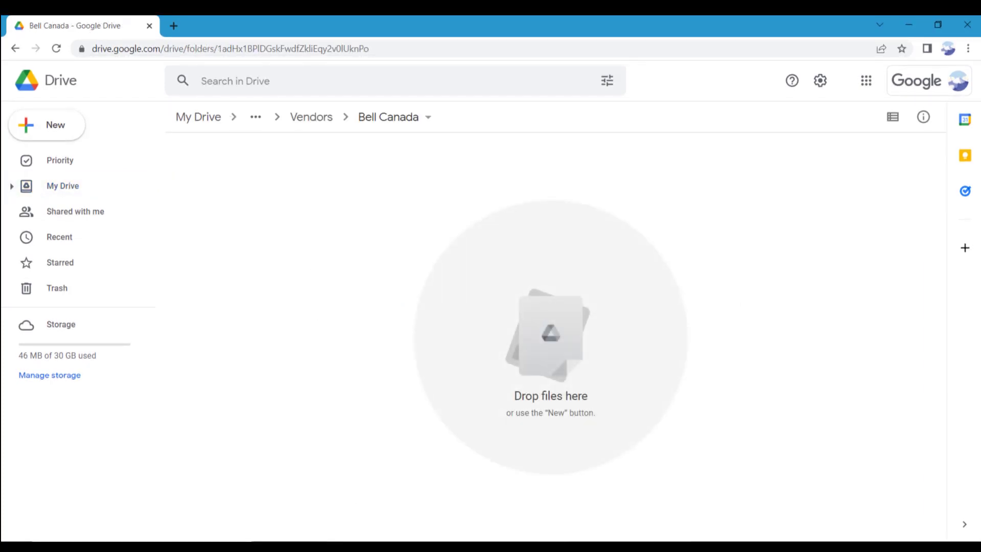
pyautogui.hotkey('alt', 'Tab')
pyautogui.moveTo(531, 273); pyautogui.dragTo(310, 270)
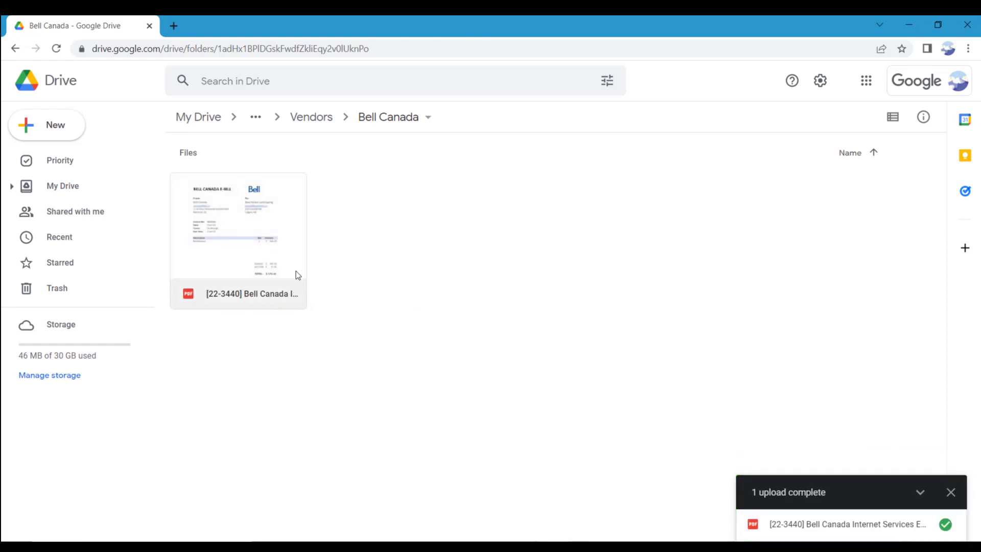
# - Rename the uploaded e-bill to 'Bell Canada Jan 3, 2022'
pyautogui.rightClick(295, 270)
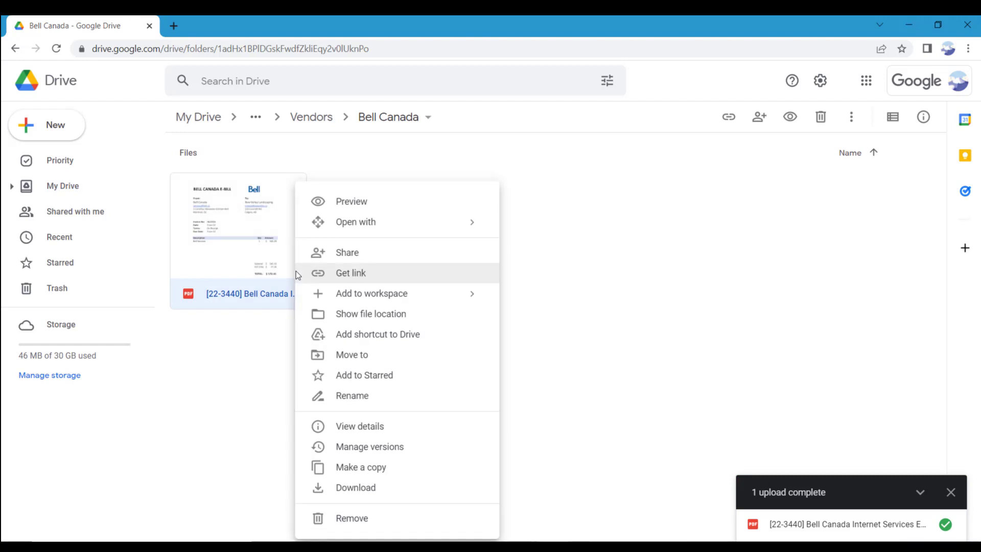
pyautogui.click(397, 397)
pyautogui.write('Bell Canad')
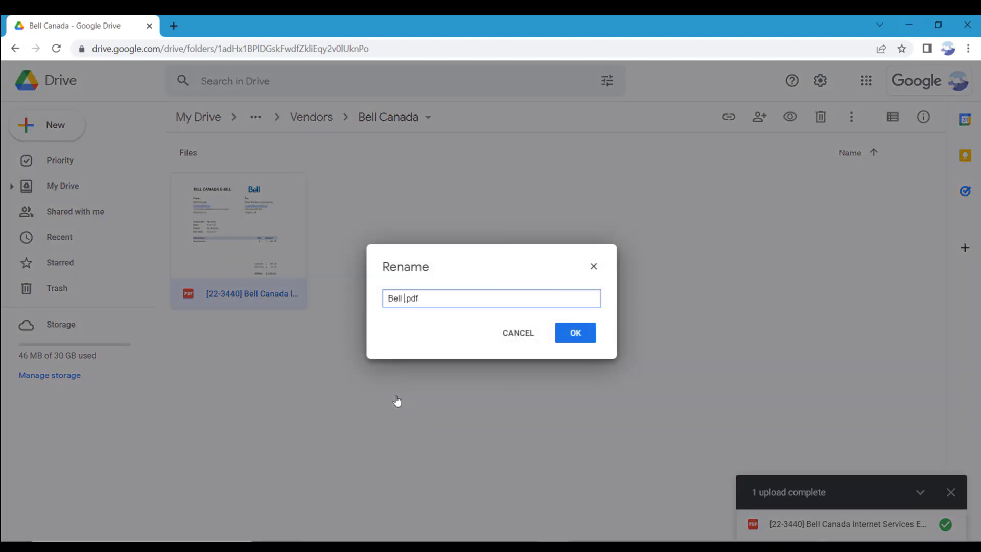
pyautogui.write('a Jan 3, 2022')
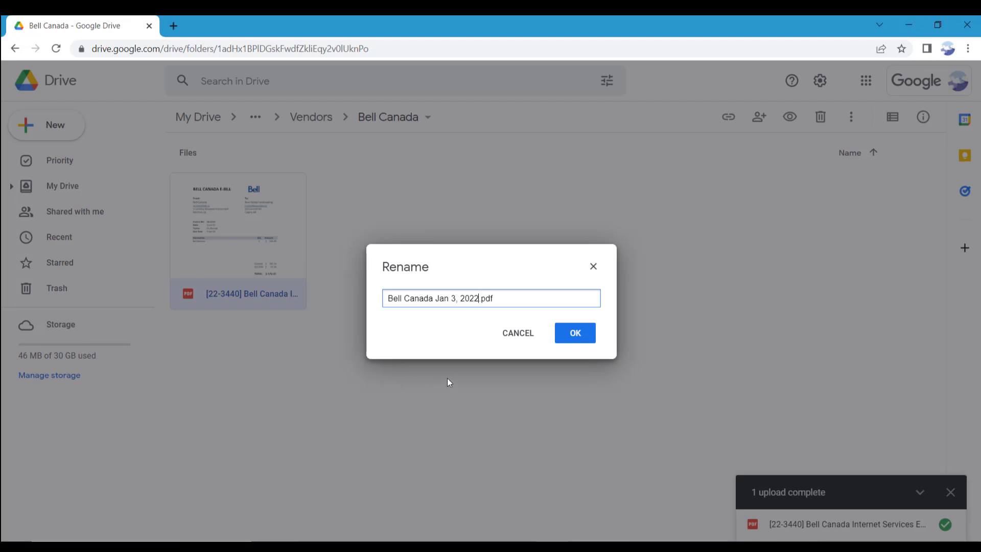
pyautogui.click(572, 337)
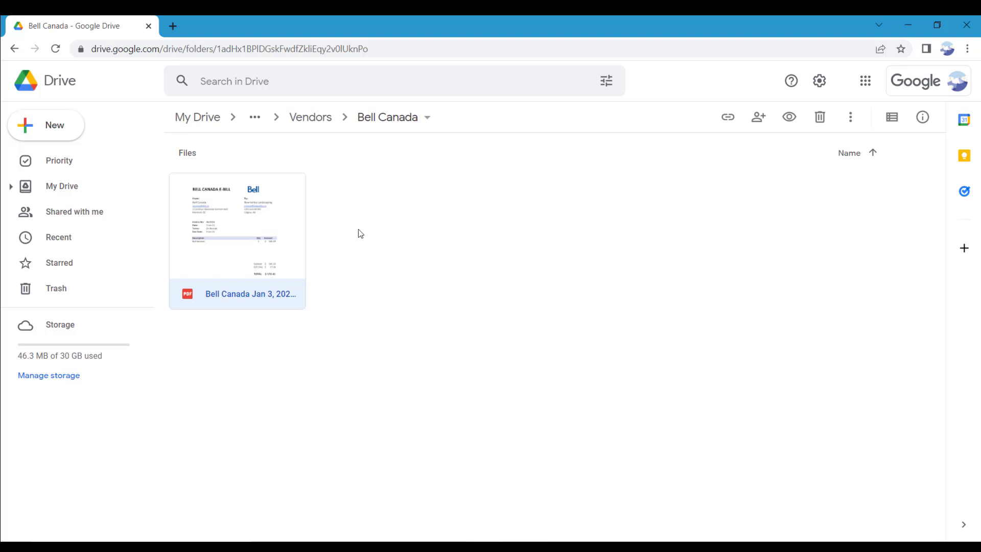
# - Return to the top level of My Drive, closing the create and upload menus that appear
pyautogui.click(213, 122)
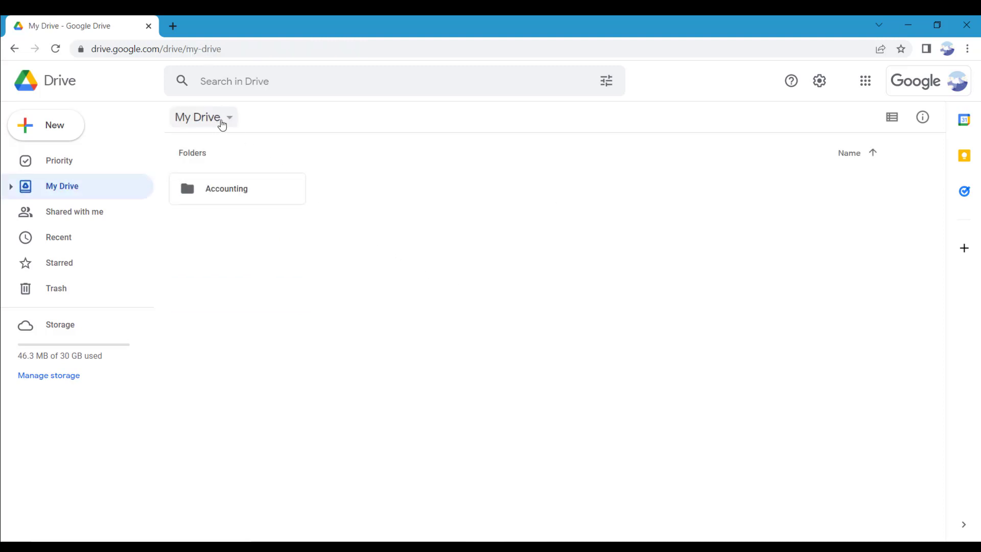
pyautogui.click(222, 124)
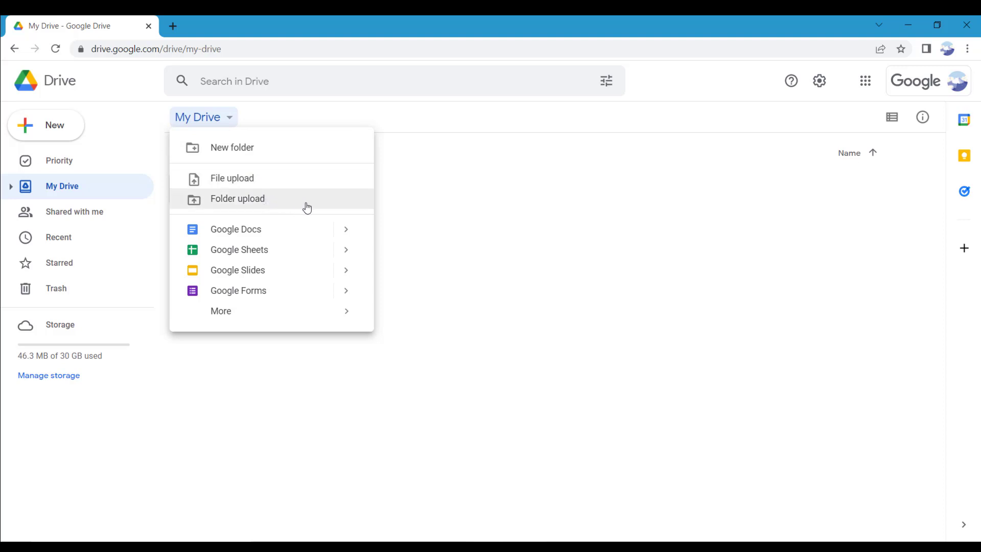
pyautogui.click(383, 202)
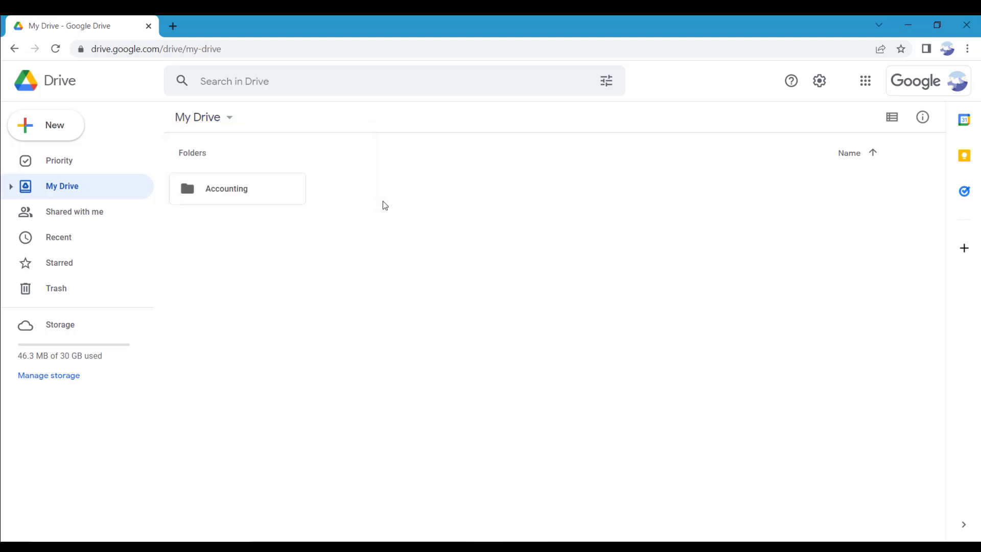
pyautogui.rightClick(383, 202)
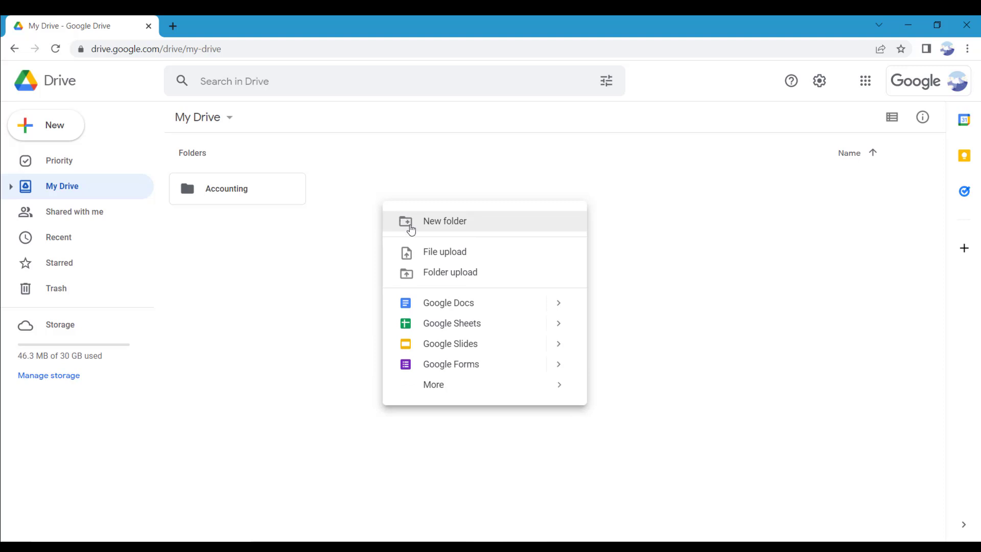
pyautogui.click(360, 247)
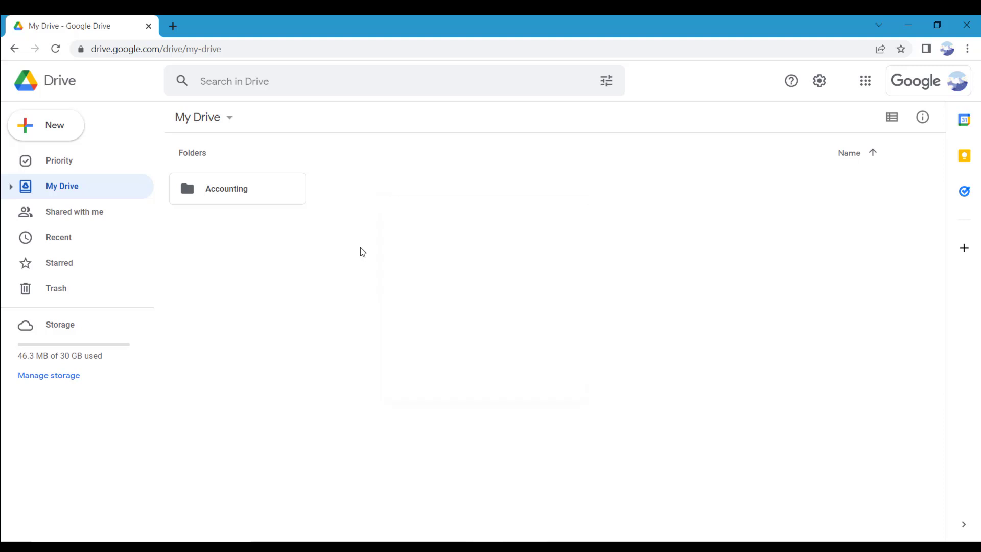
# - Drill down through Accounting, Payables and Vendors into the Bell Canada folder
pyautogui.doubleClick(275, 186)
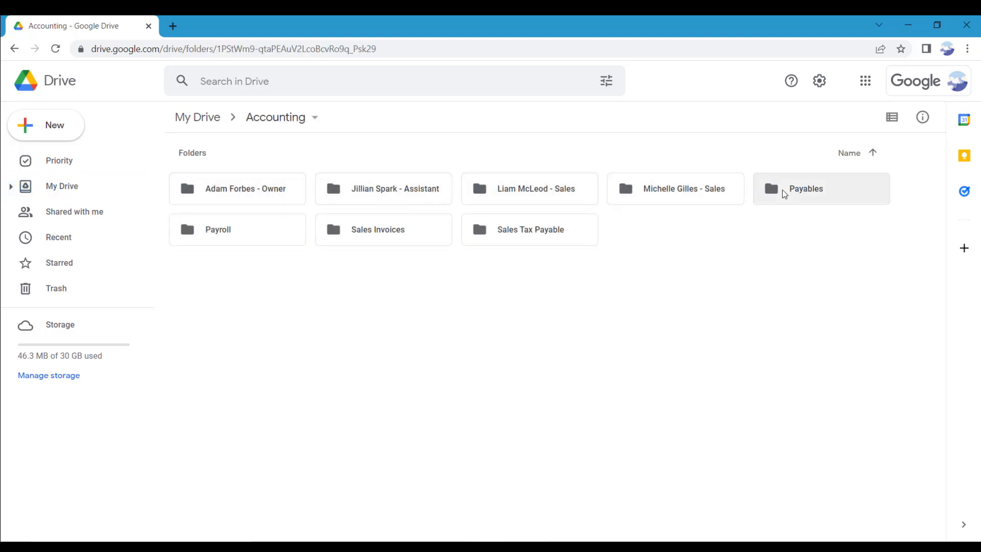
pyautogui.doubleClick(784, 193)
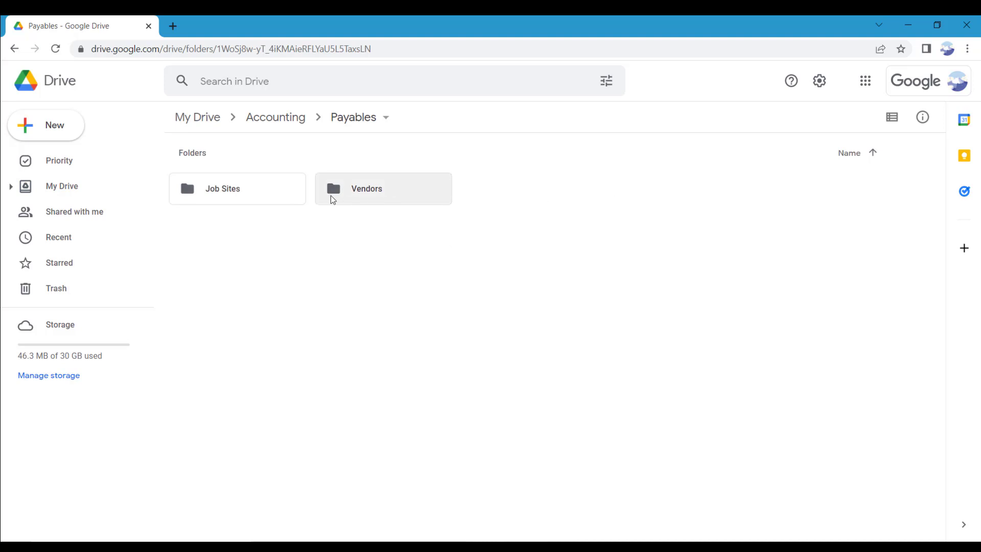
pyautogui.doubleClick(331, 195)
pyautogui.doubleClick(295, 192)
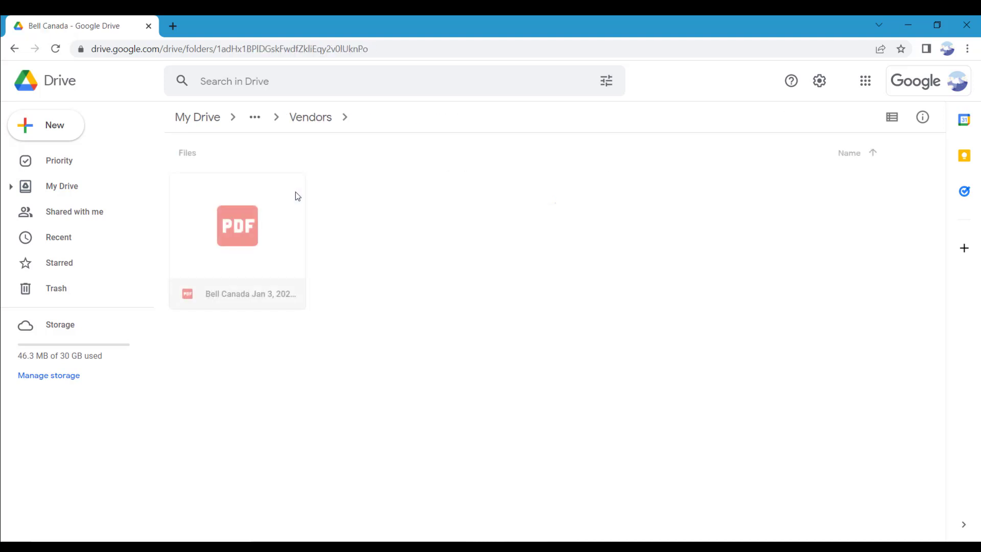
# - Copy the share link of Bell Canada Jan 3, 2022.pdf and close the sharing dialog
pyautogui.rightClick(294, 235)
pyautogui.moveTo(401, 229)
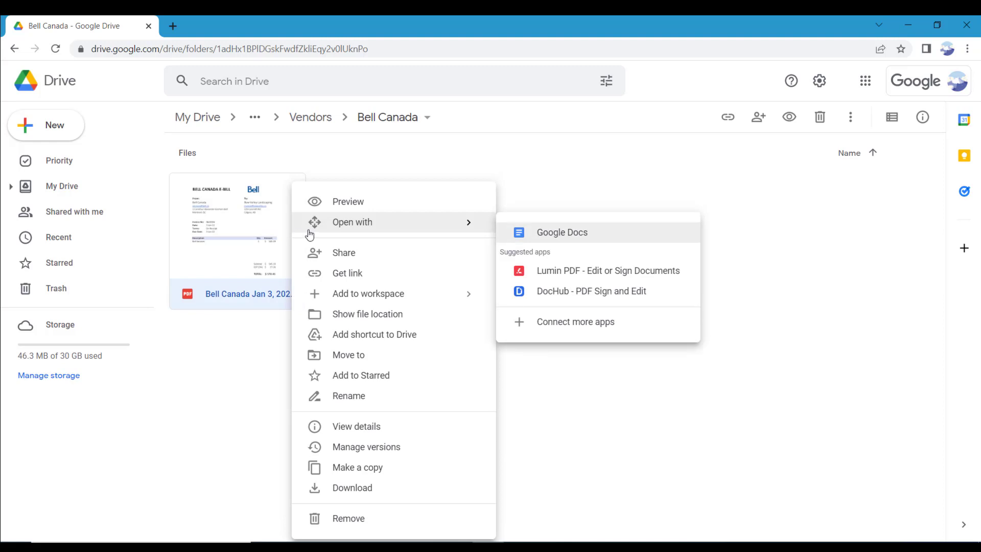
pyautogui.click(412, 255)
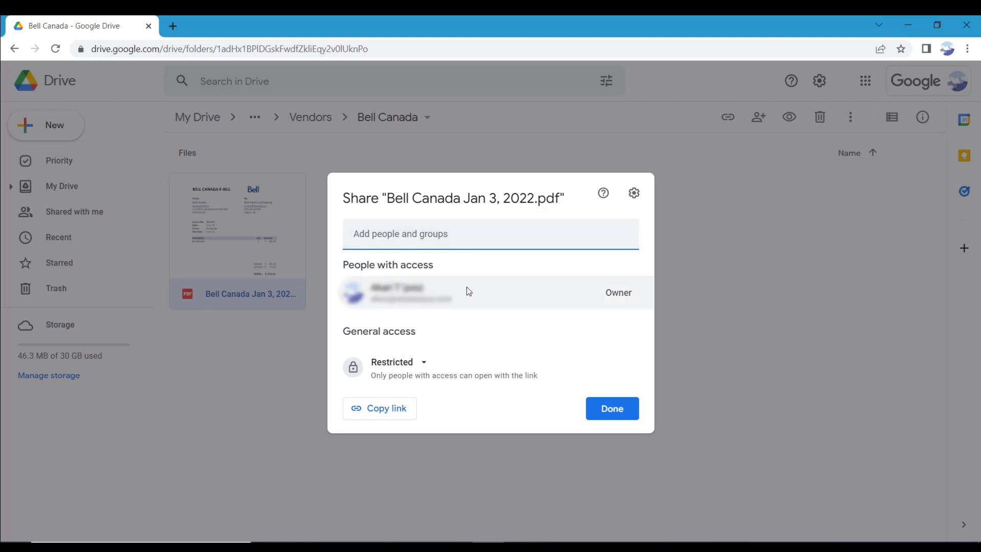
pyautogui.click(395, 415)
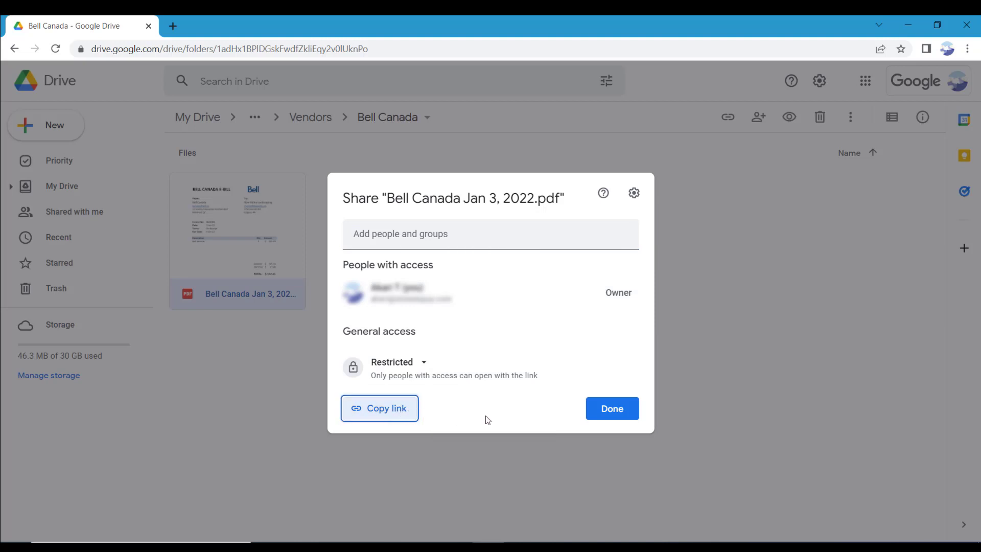
pyautogui.click(605, 416)
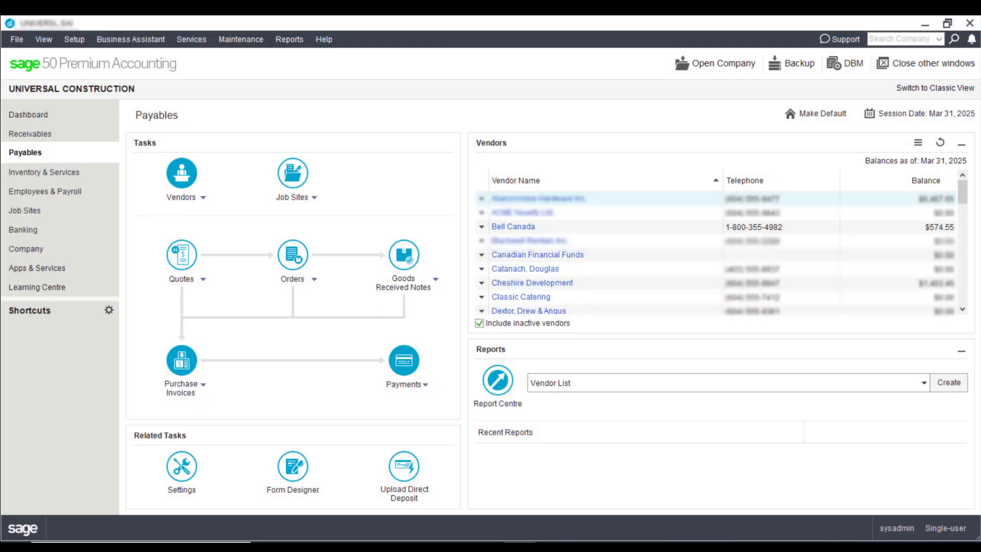
# - Paste the Google Drive e-bill URL as an Internet link on the Bell Canada purchase invoice and save
pyautogui.click(181, 361)
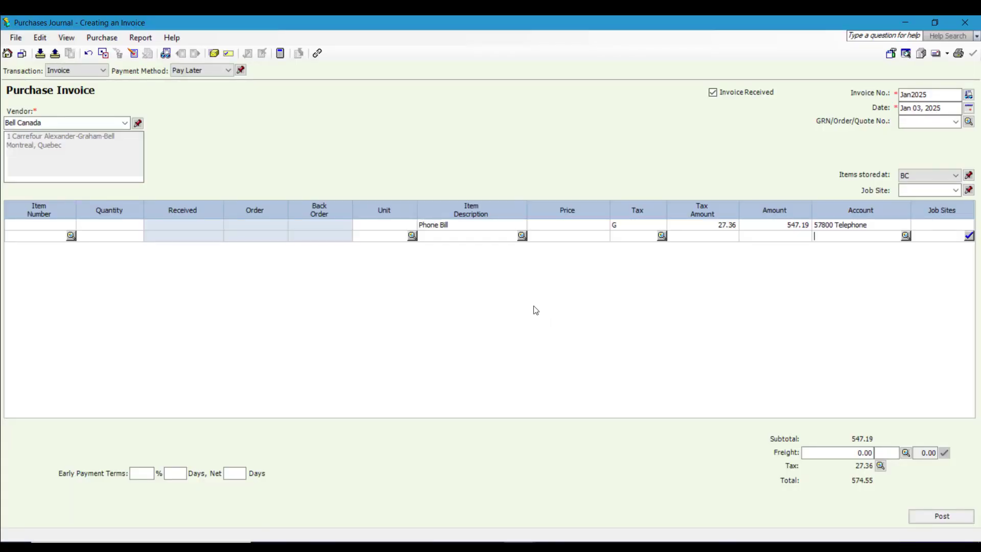
pyautogui.click(316, 53)
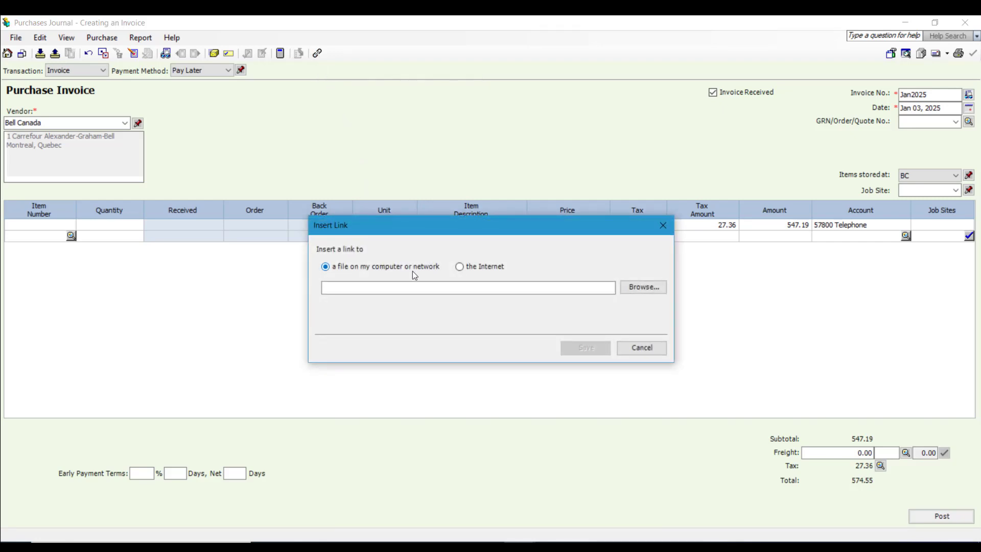
pyautogui.click(459, 268)
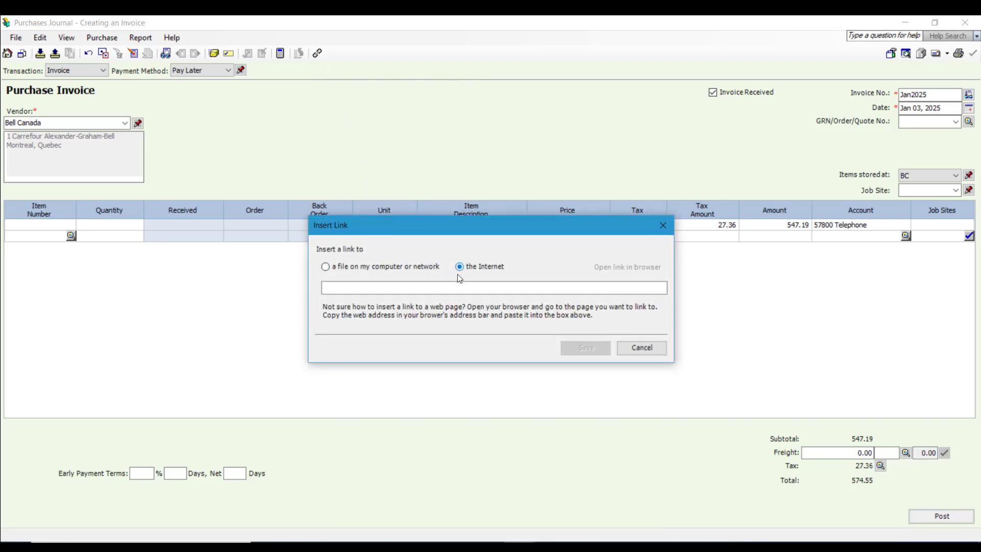
pyautogui.click(457, 286)
pyautogui.hotkey('ctrl', 'v')
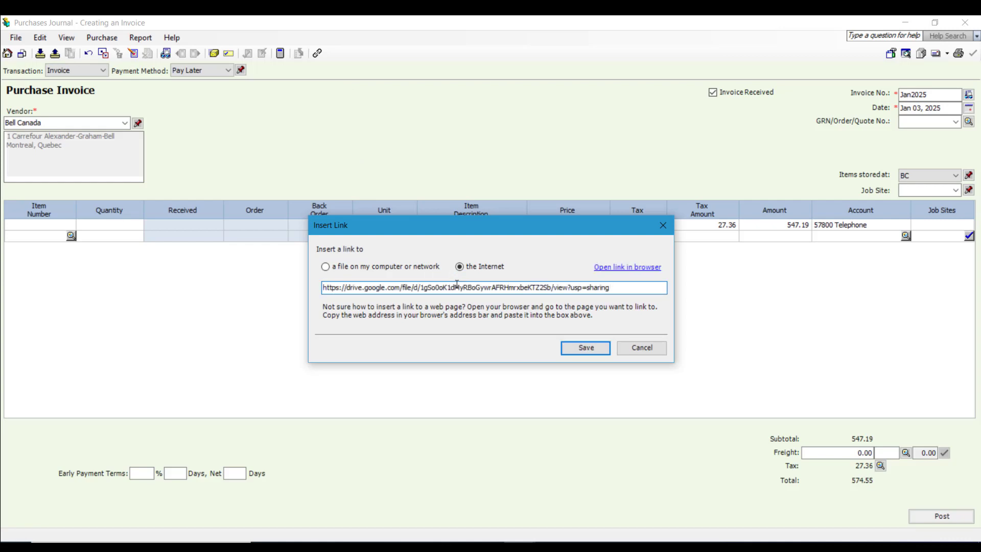
pyautogui.click(570, 349)
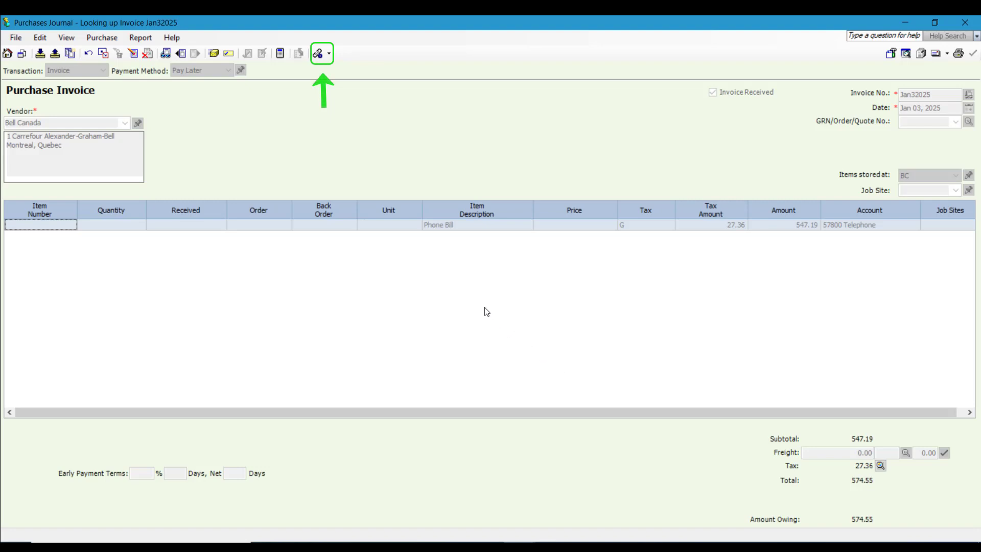
# - Open the linked Drive e-bill from posted invoice Jan32025 in the browser
pyautogui.click(318, 53)
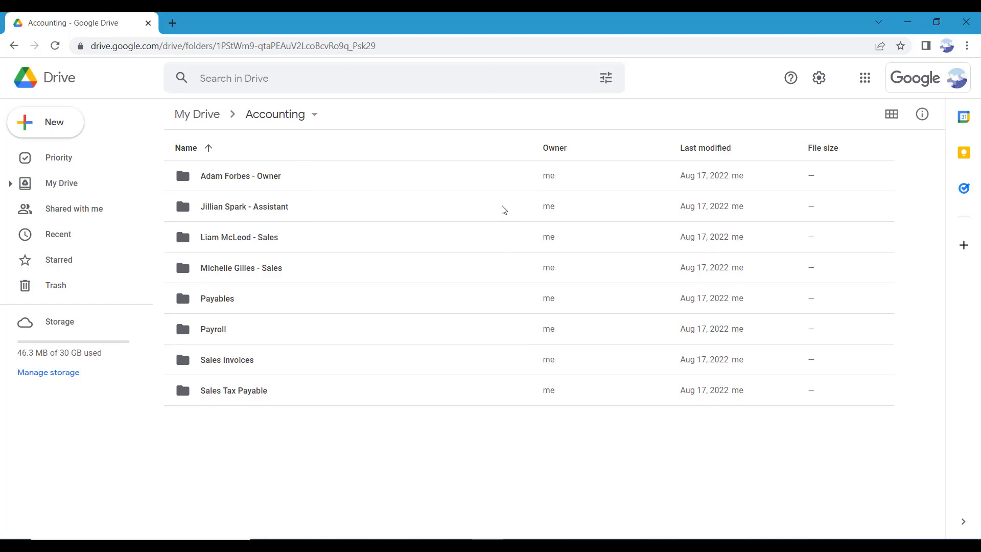
# - Open the assistant's folder under Accounting and select Staples Jan 3, 2022.pdf
pyautogui.click(321, 209)
pyautogui.doubleClick(320, 210)
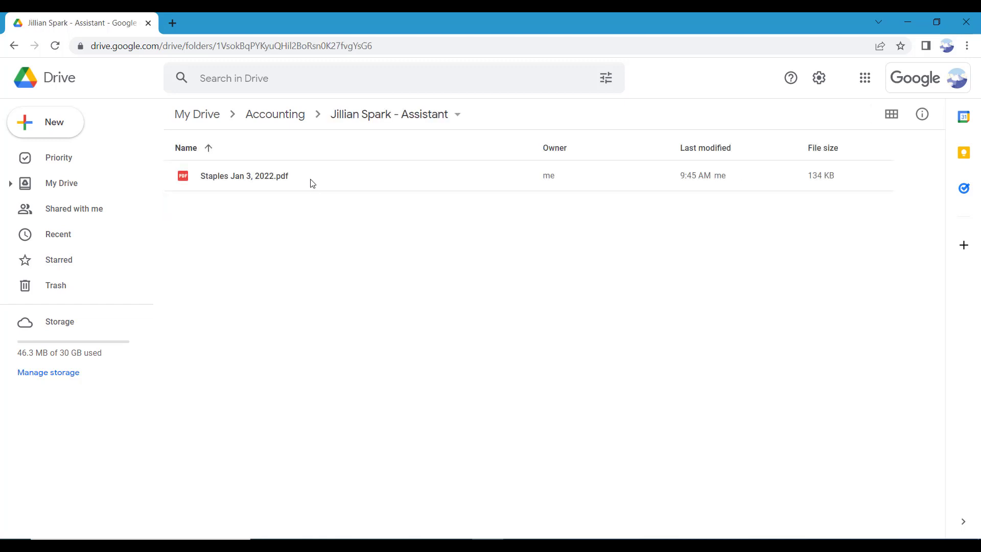
pyautogui.click(312, 183)
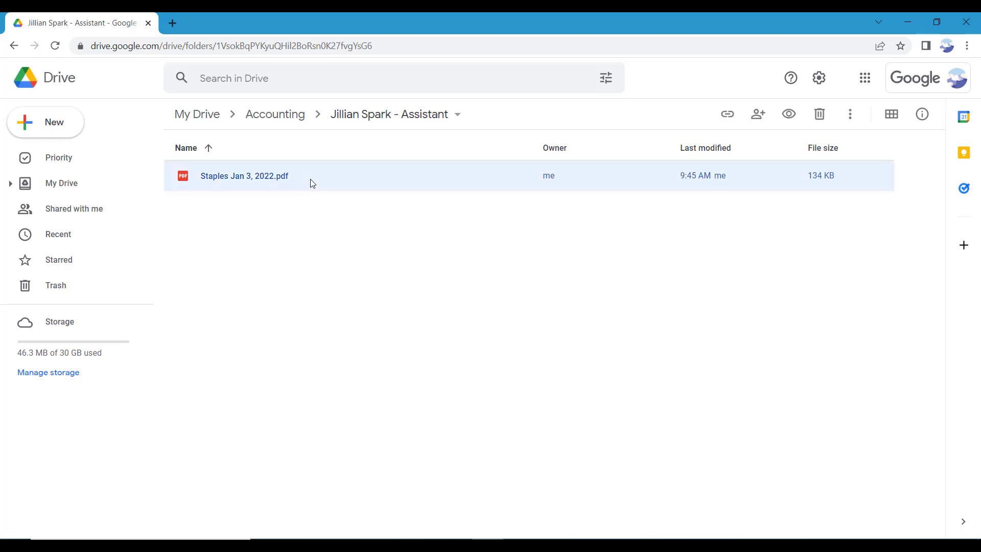